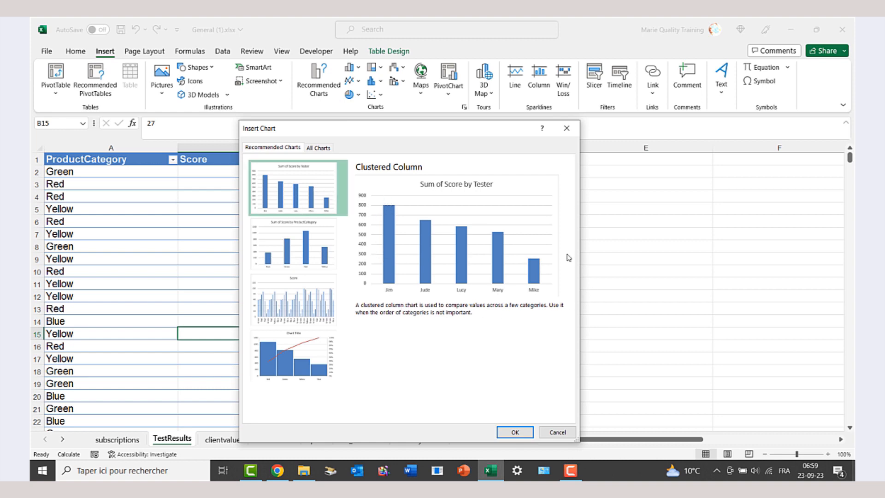
# - Insert the Sum of Score by ProductCategory pivot chart and move it beside the table over columns D–E
pyautogui.press('Down')
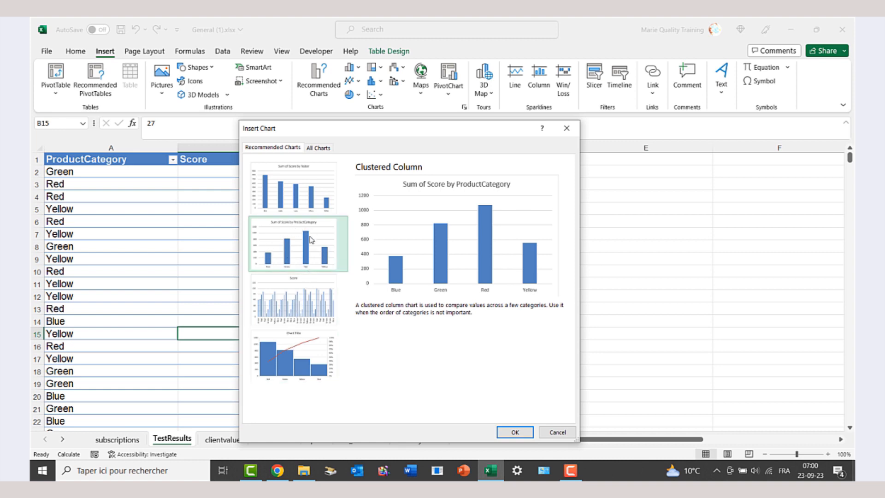
pyautogui.click(515, 432)
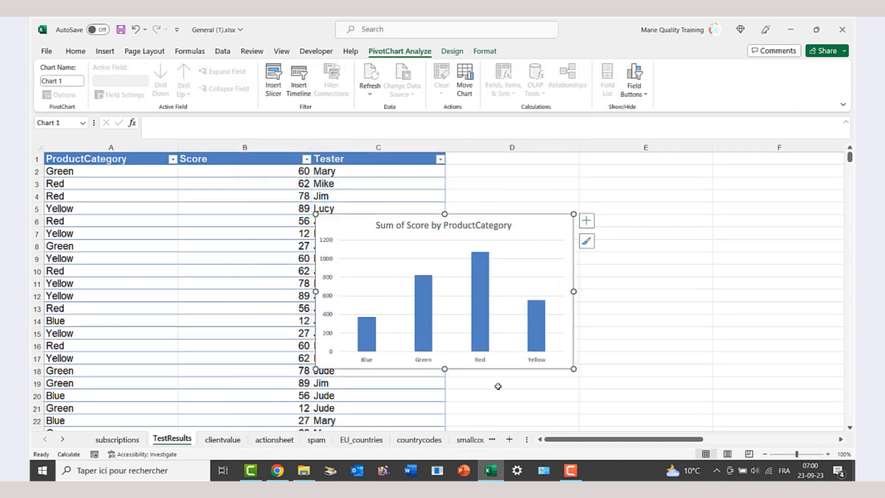
pyautogui.moveTo(499, 372); pyautogui.dragTo(635, 361)
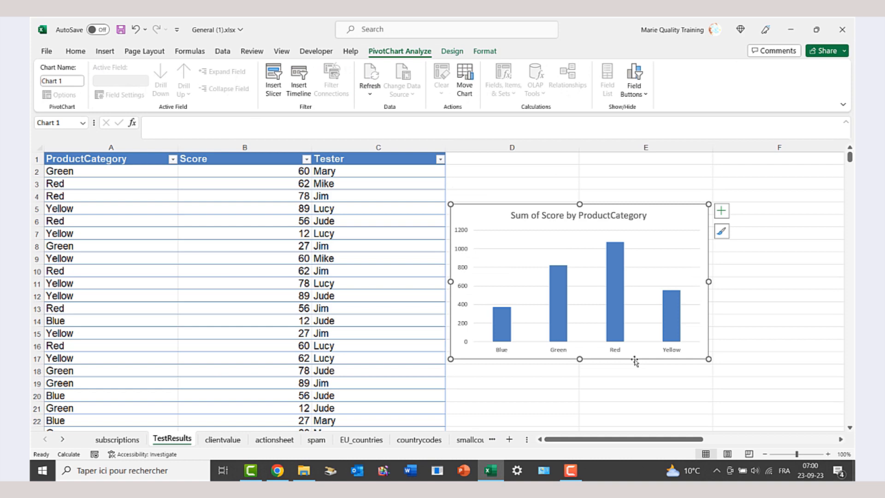
# - Apply chart Style 4 so the bars are shaded and labelled 376, 823, 1070 and 553
pyautogui.click(452, 51)
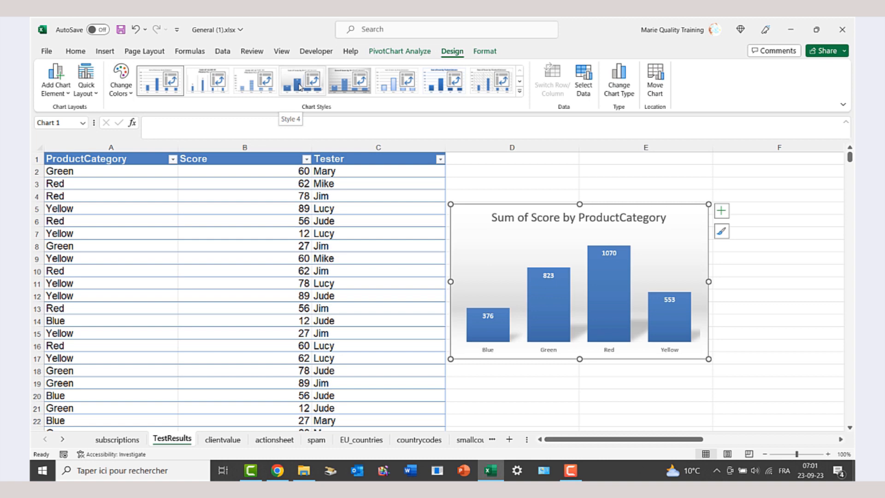
pyautogui.click(300, 86)
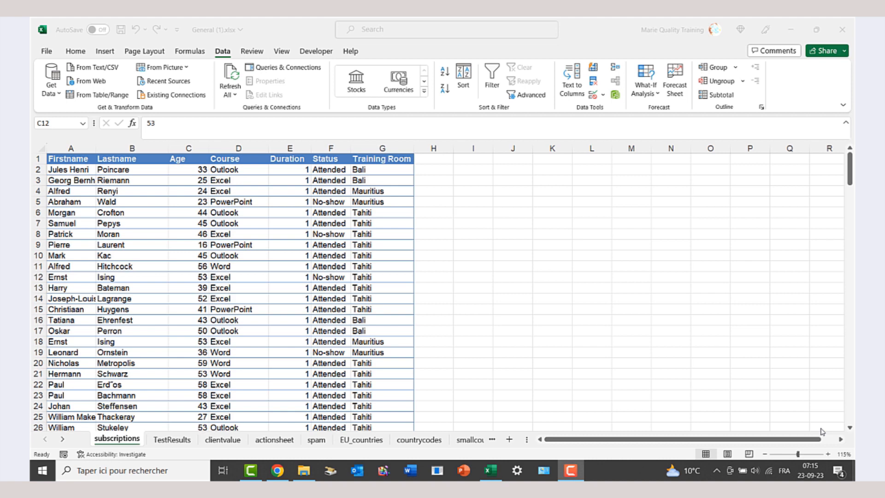
# - Create the recommended Sum of Duration by Training Room pivot table on a new Sheet2
pyautogui.click(105, 51)
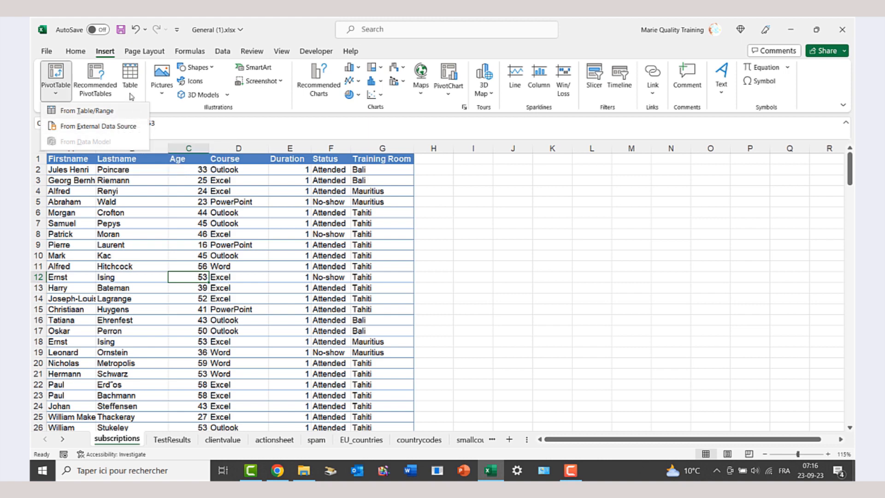
pyautogui.click(175, 146)
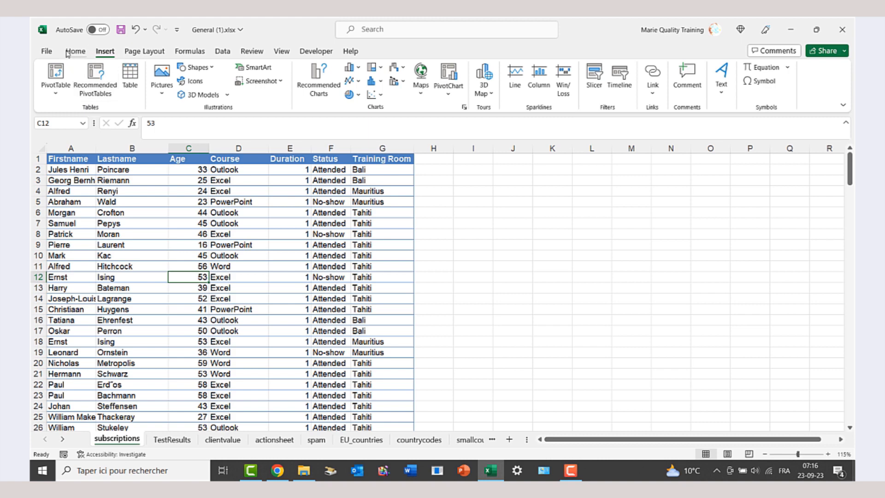
pyautogui.click(105, 96)
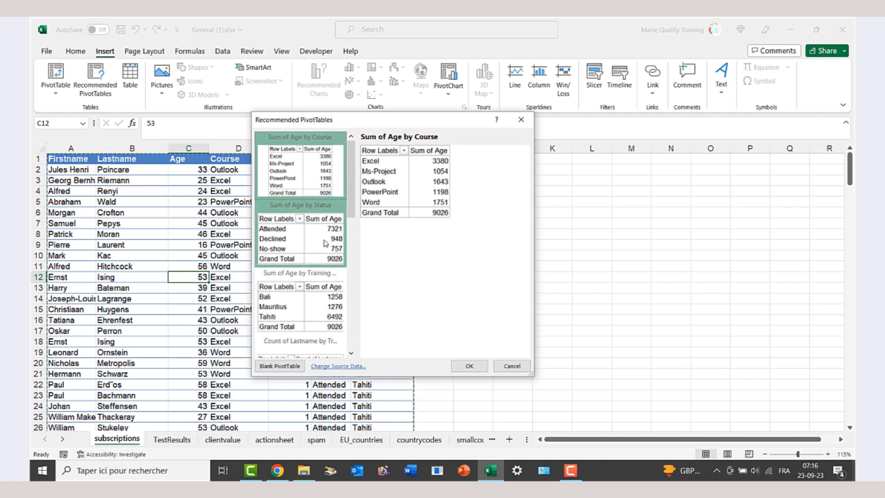
pyautogui.scroll(-5, 318, 240)
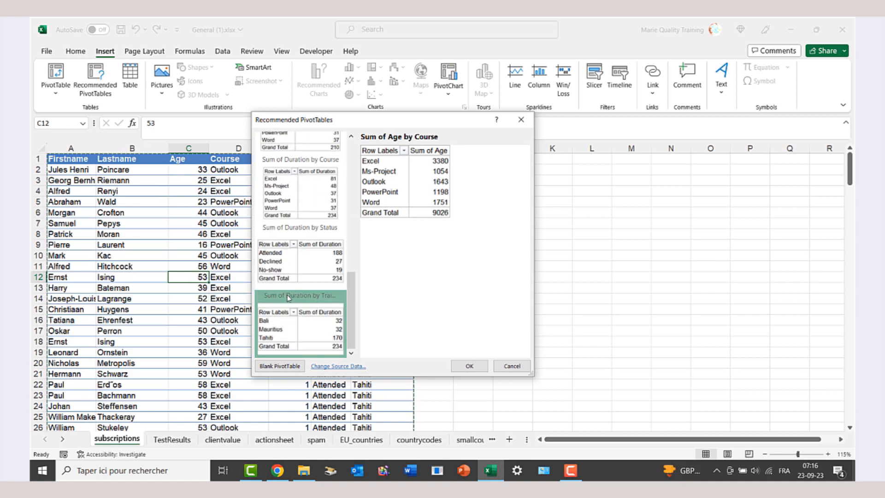
pyautogui.click(304, 337)
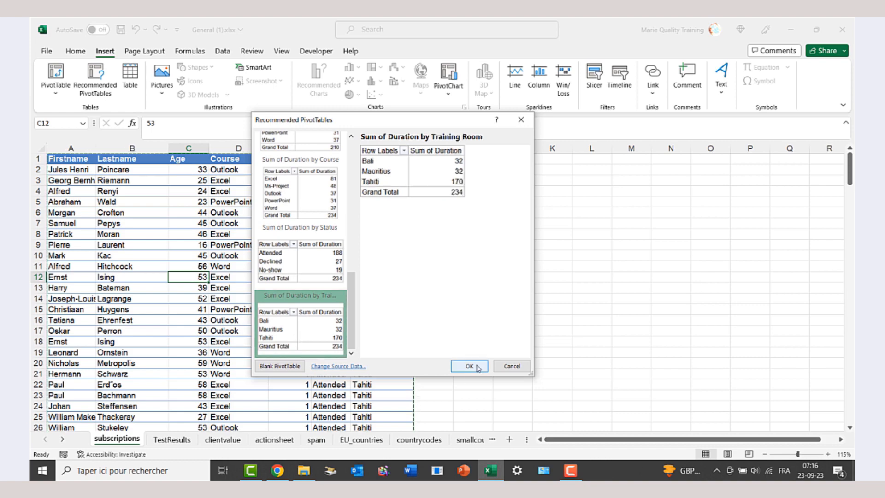
pyautogui.click(478, 366)
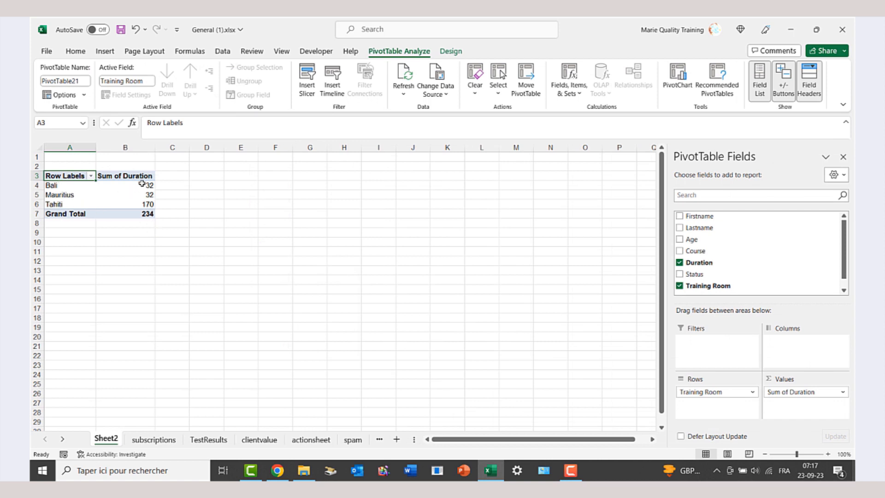
# - Add the Course field to Rows beneath Training Room in the Sheet2 pivot table
pyautogui.moveTo(143, 206)
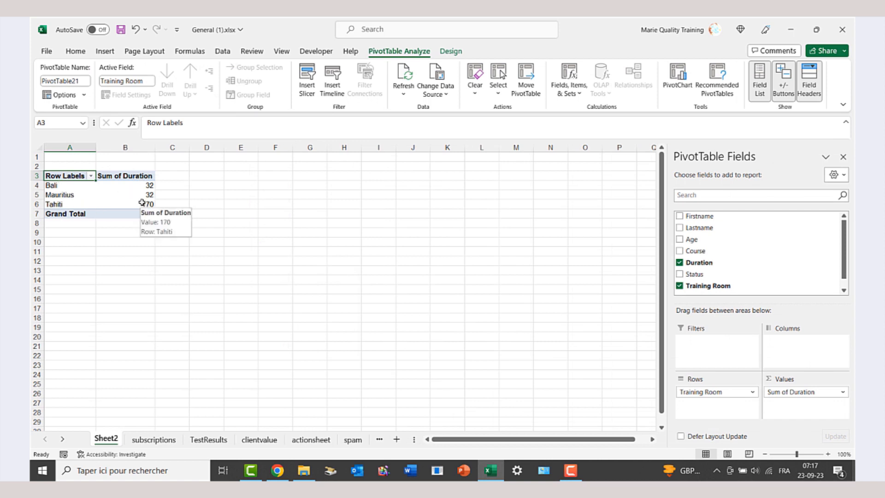
pyautogui.moveTo(698, 250); pyautogui.dragTo(701, 414)
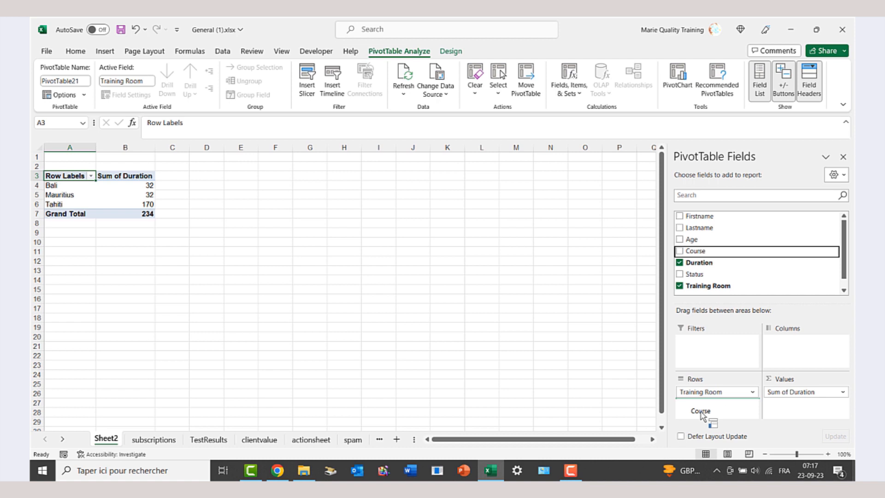
pyautogui.moveTo(702, 415); pyautogui.dragTo(701, 412)
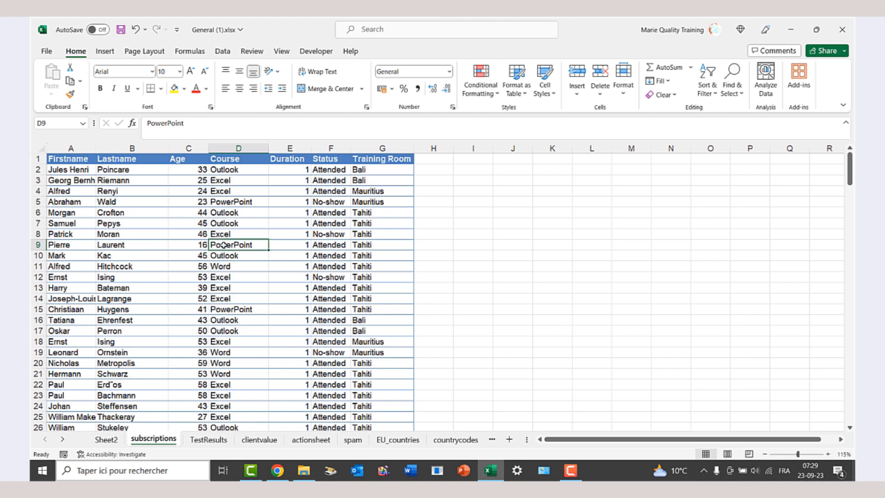
# - Run Analyze Data on the subscriptions sheet, browse its insights, and start a question
pyautogui.click(766, 88)
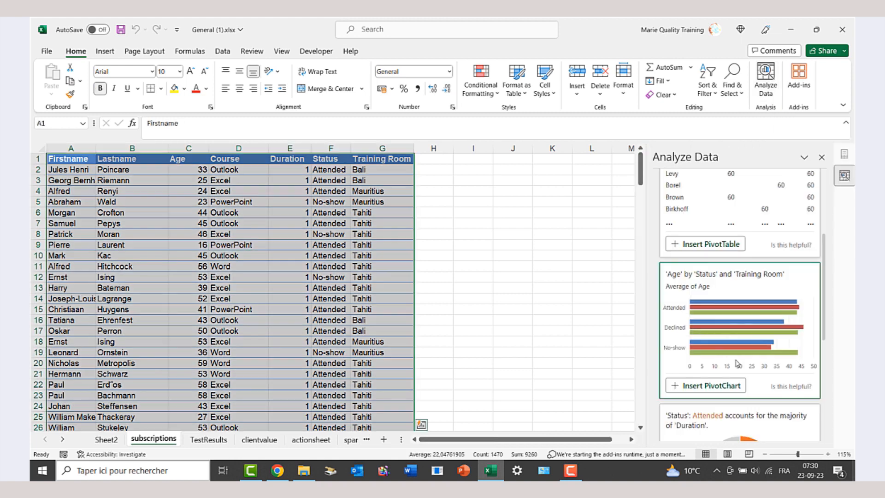
pyautogui.scroll(-2, 736, 354)
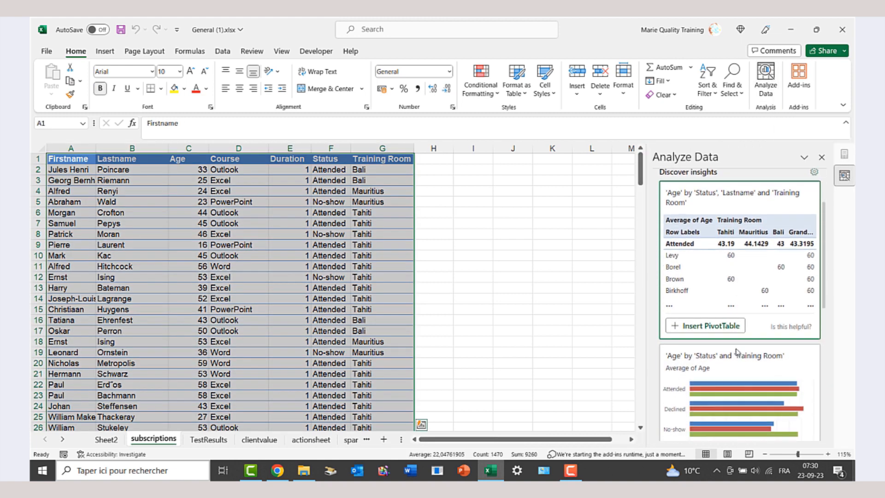
pyautogui.scroll(-3, 739, 322)
pyautogui.scroll(-3, 739, 322)
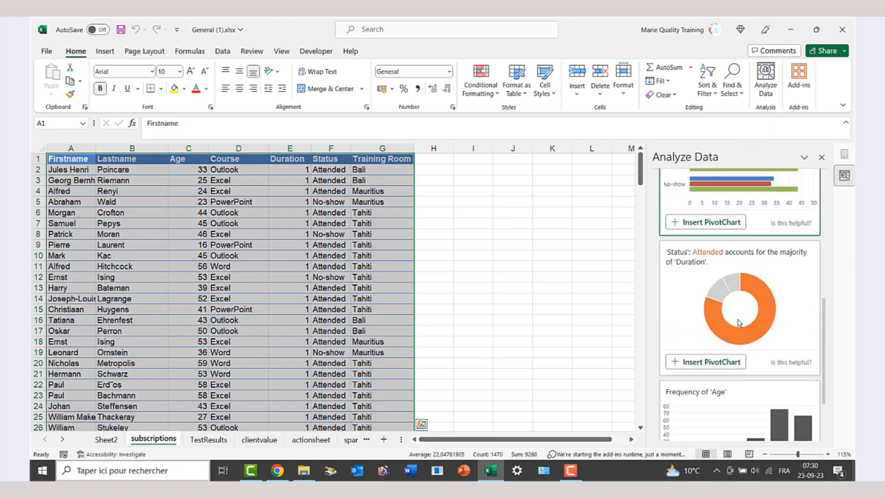
pyautogui.scroll(8, 738, 276)
pyautogui.click(736, 187)
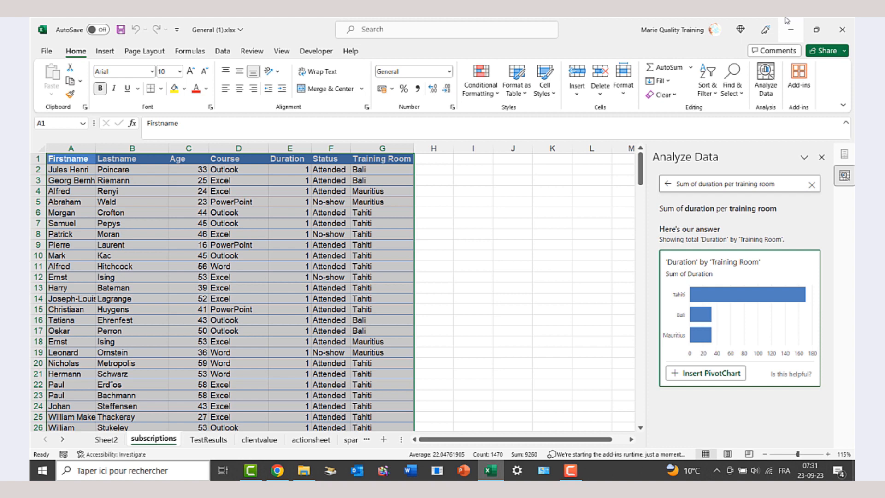
# - Insert the Duration-by-Training-Room pivot chart and Average Age by Course pivot table from Analyze Data
pyautogui.click(721, 378)
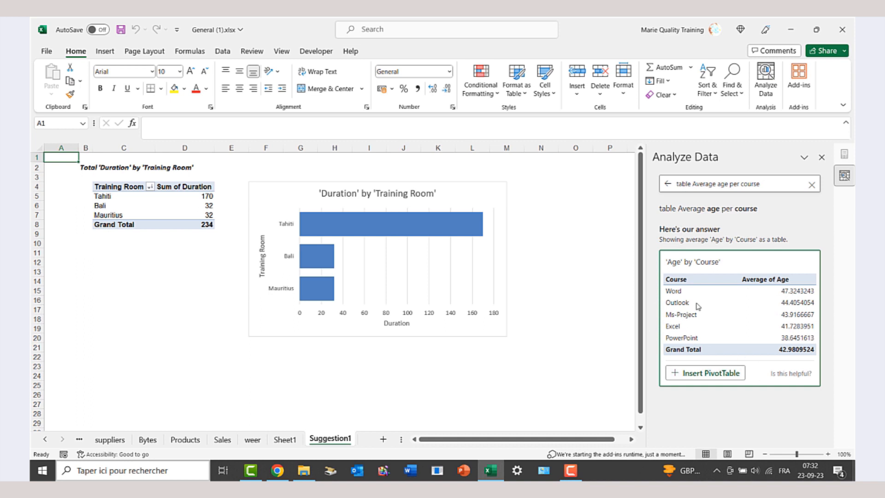
pyautogui.click(713, 378)
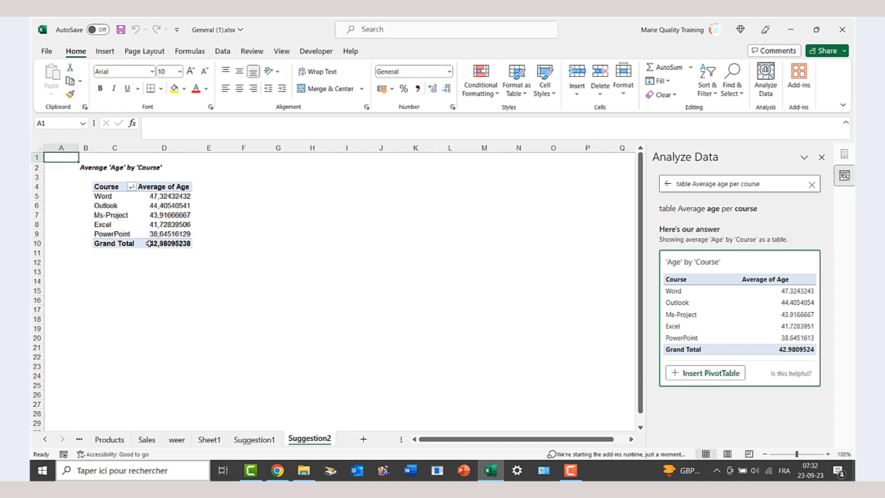
pyautogui.click(163, 188)
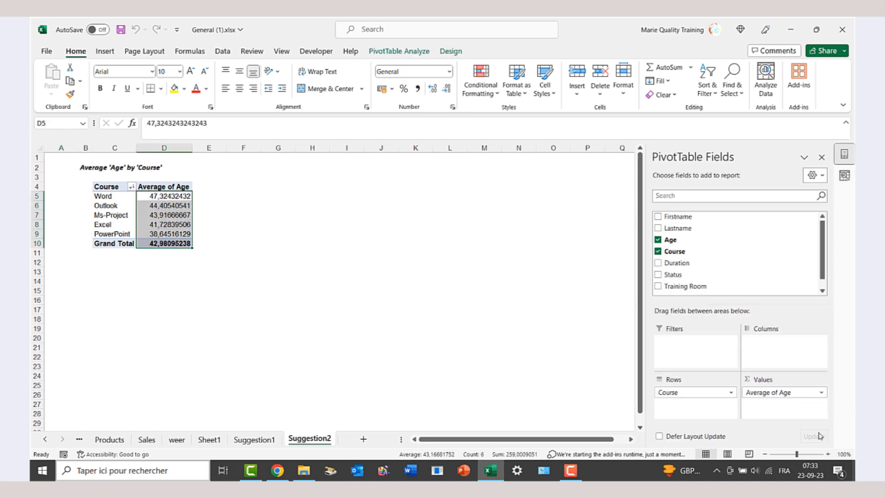
pyautogui.click(821, 393)
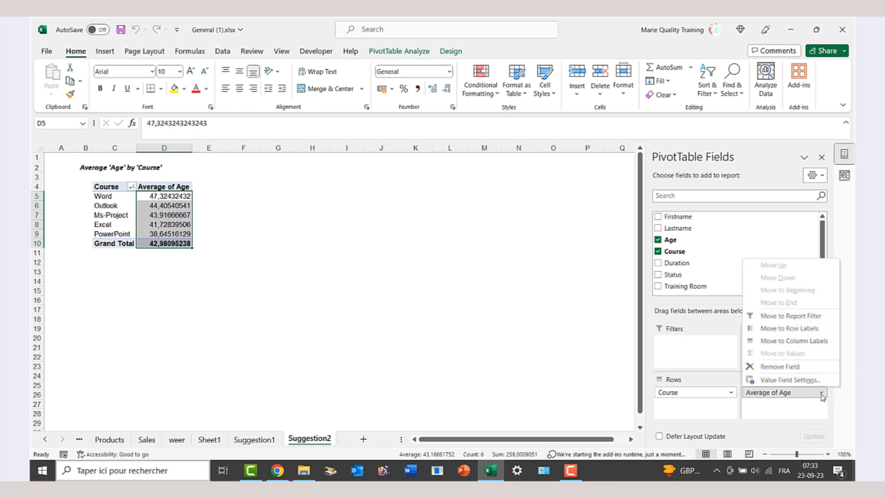
# - Format the Average of Age values as Number with 0 decimal places
pyautogui.click(790, 380)
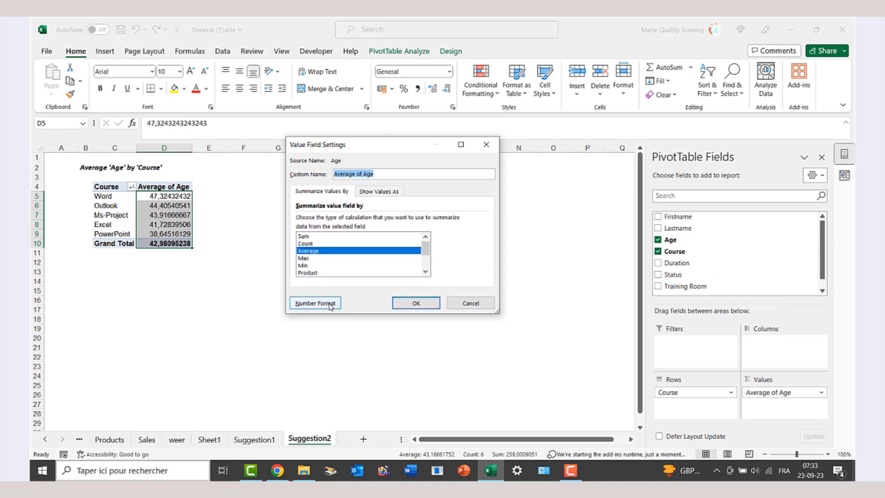
pyautogui.click(315, 303)
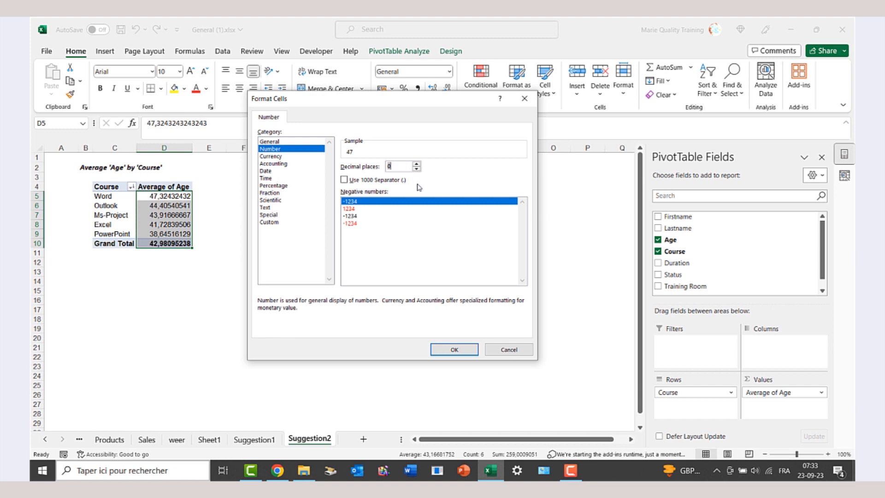
pyautogui.click(464, 351)
pyautogui.click(417, 301)
pyautogui.click(312, 329)
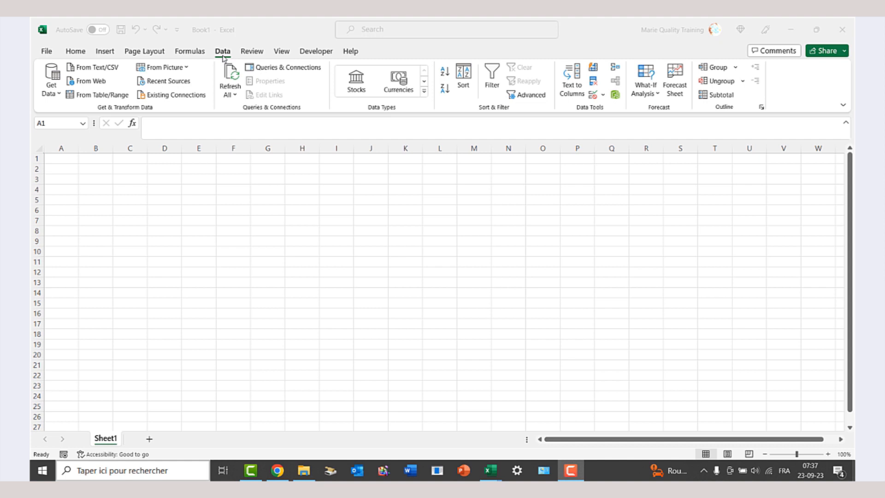
# - Import the shareholder table from a picture file into A1:B9, Vanguard Group Inc through Autres 69.48%
pyautogui.click(187, 68)
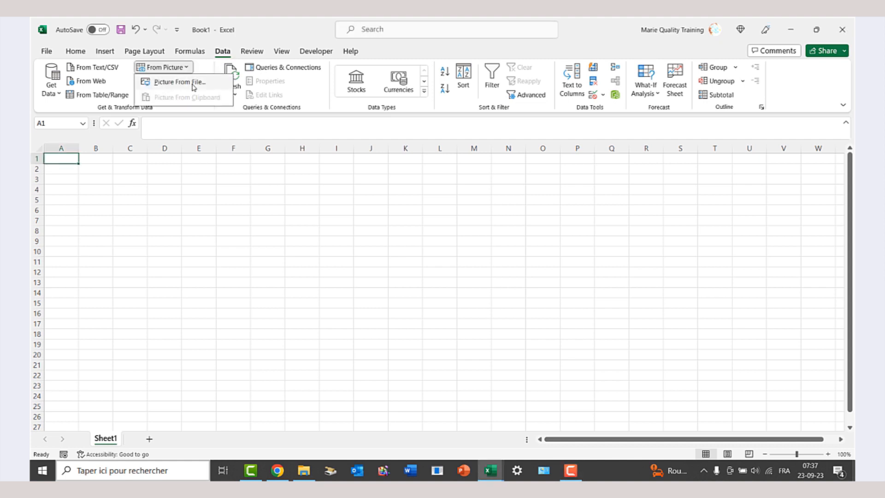
pyautogui.click(194, 82)
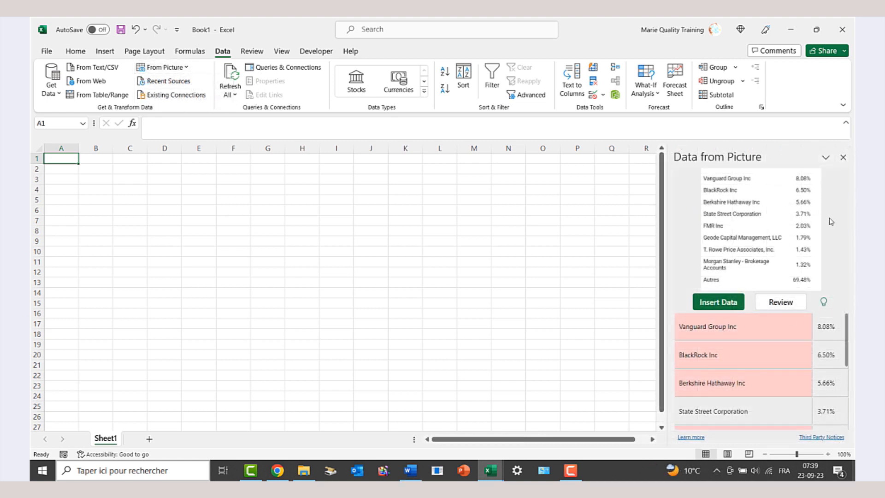
pyautogui.scroll(-1, 799, 344)
pyautogui.scroll(-1, 763, 345)
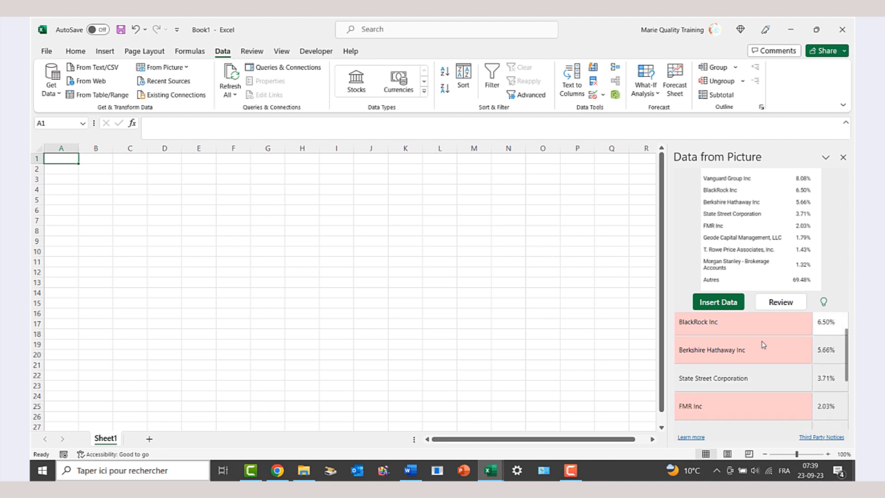
pyautogui.scroll(-2, 763, 344)
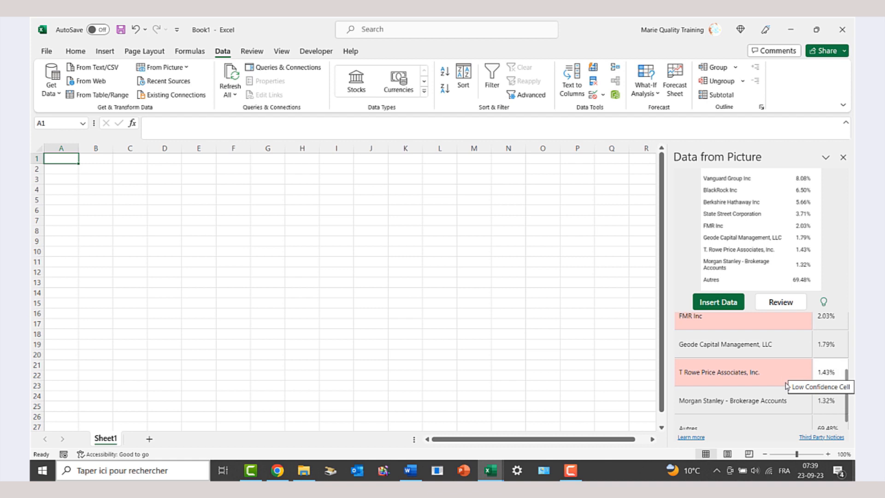
pyautogui.click(717, 303)
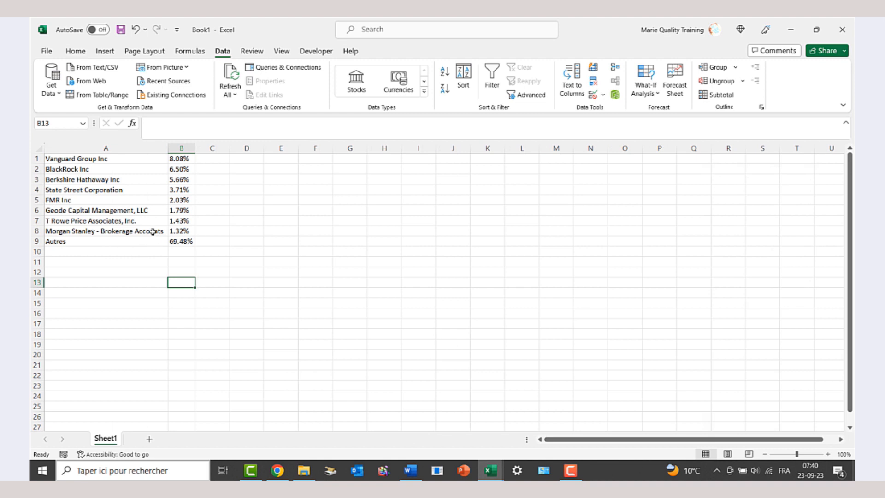
# - Select the percentage values in column B
pyautogui.moveTo(176, 159); pyautogui.dragTo(179, 240)
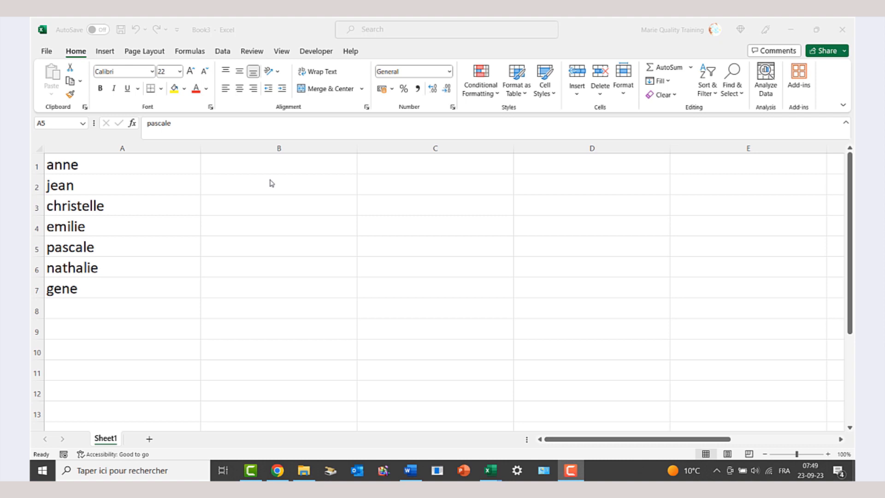
# - Enter the first person's company e-mail in B1 and Flash Fill e-mails for the remaining names
pyautogui.click(317, 166)
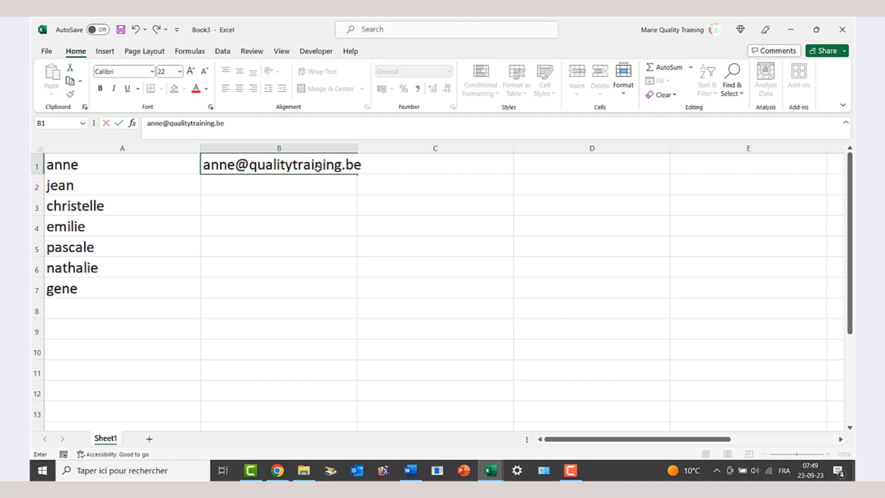
pyautogui.press('Return')
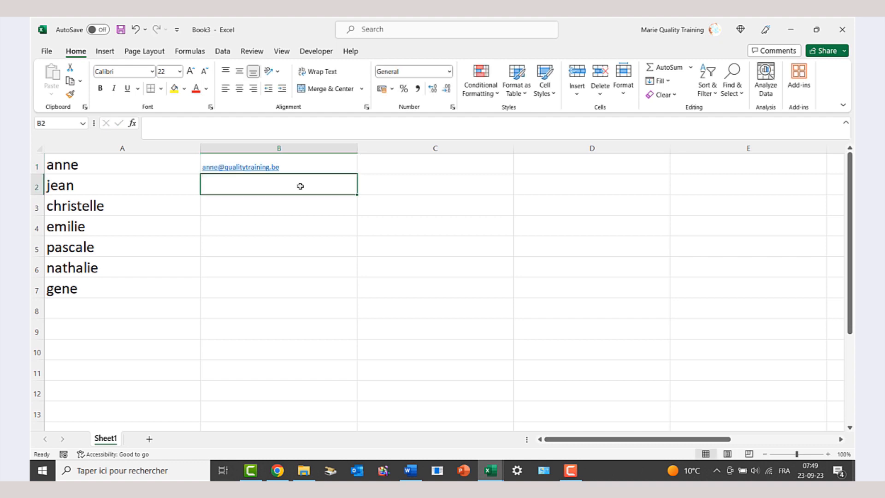
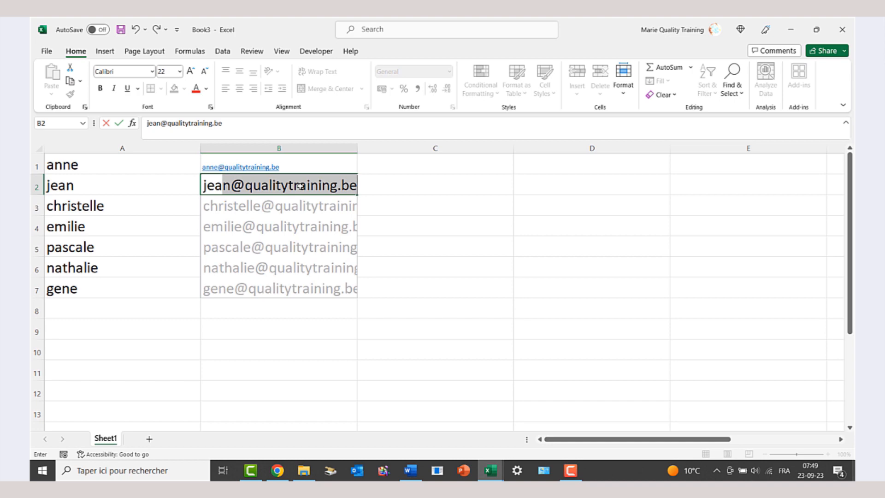
pyautogui.press('Return')
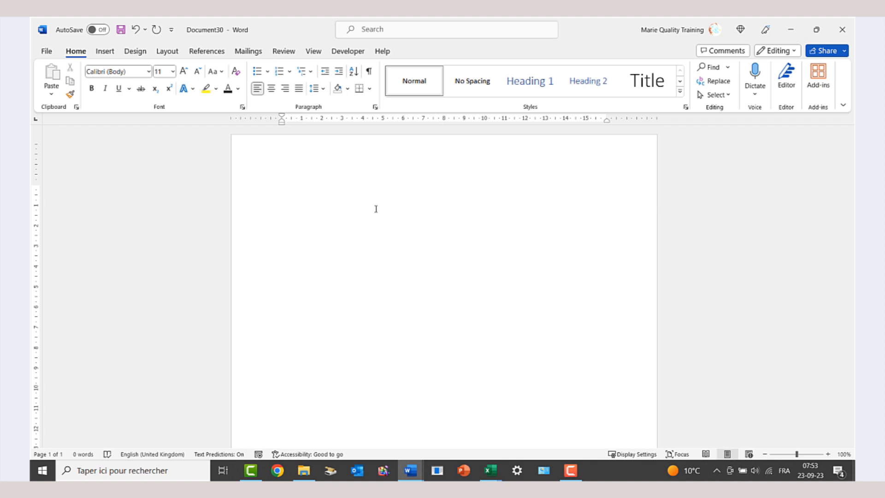
# - Dictate 'Hello I'm so happy to see you again' into the new document and select it
pyautogui.click(759, 98)
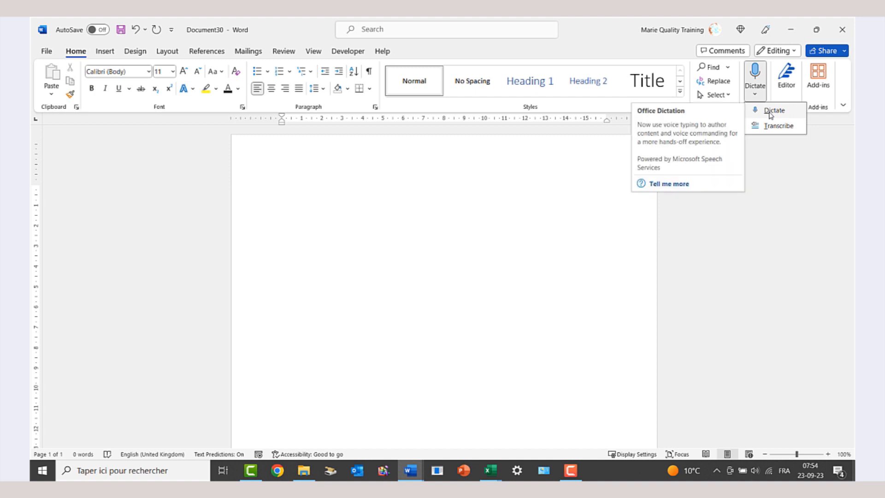
pyautogui.click(770, 113)
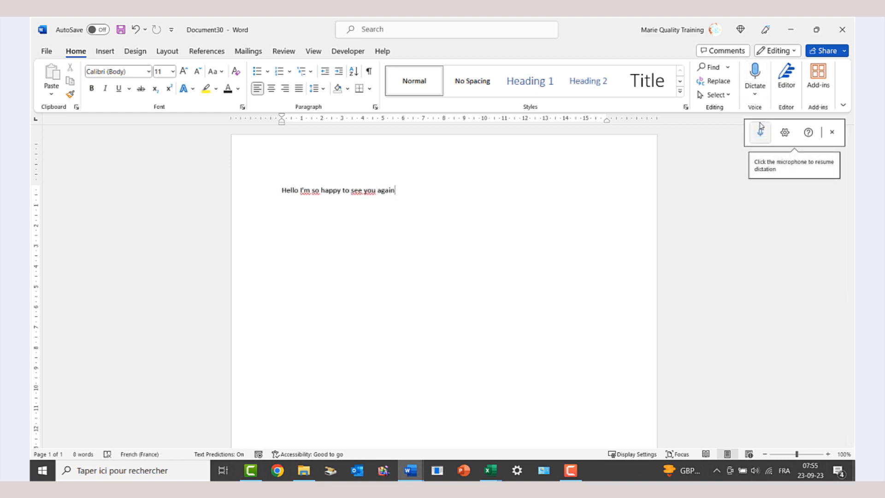
pyautogui.hotkey('ctrl', 'a')
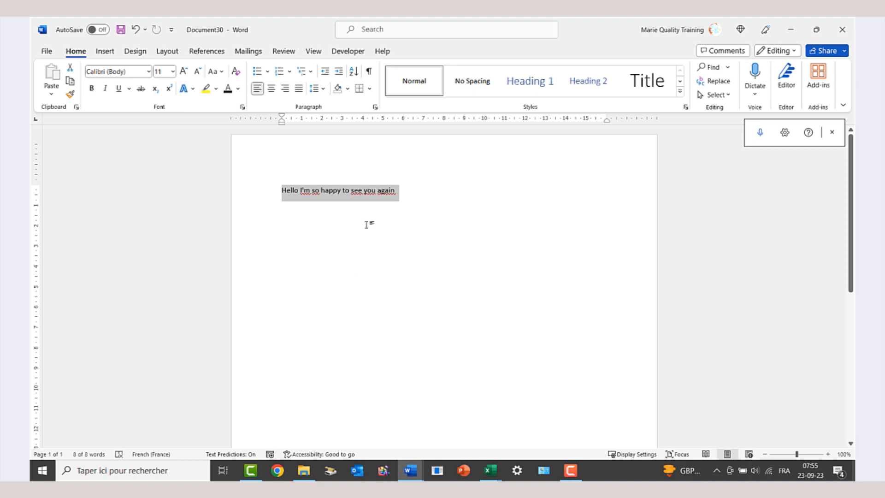
# - Translate the selected sentence to Dutch and insert 'Hallo ik ben zo blij je weer te zien'
pyautogui.rightClick(375, 194)
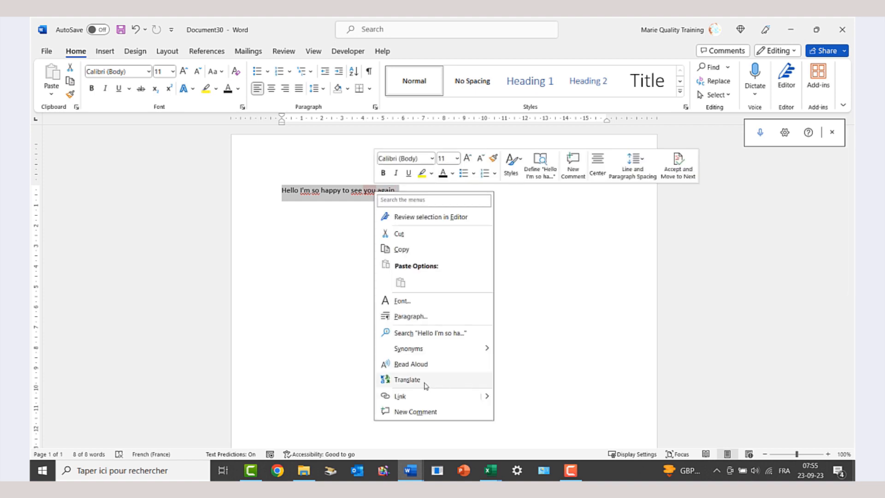
pyautogui.click(407, 380)
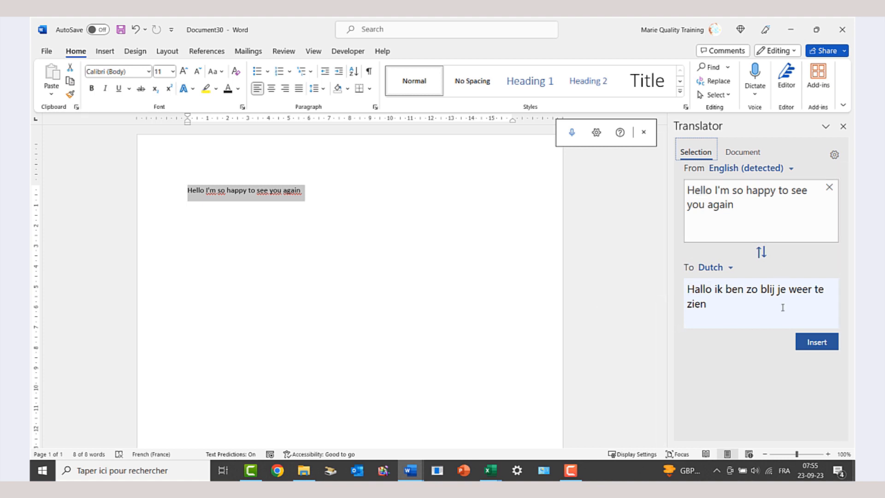
pyautogui.click(732, 269)
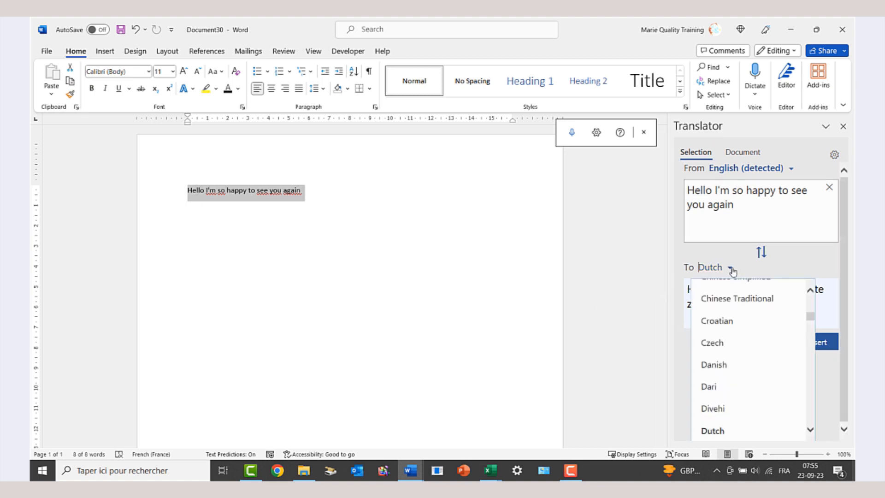
pyautogui.click(821, 346)
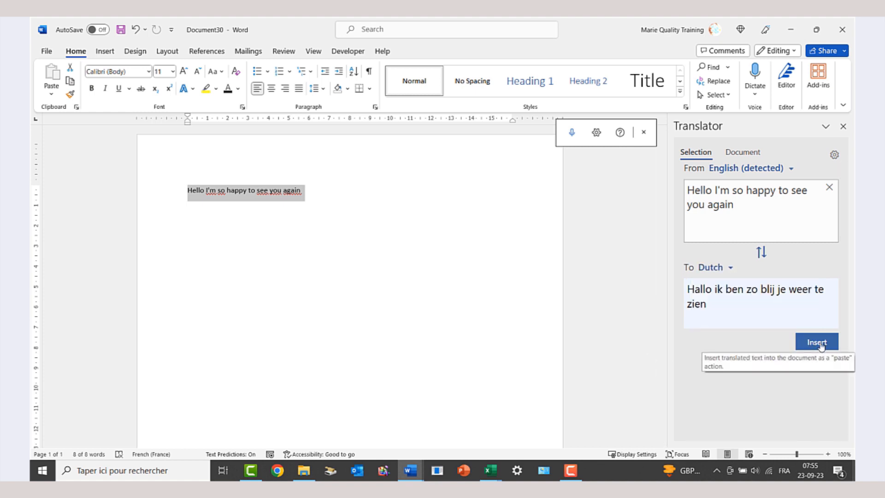
pyautogui.click(816, 342)
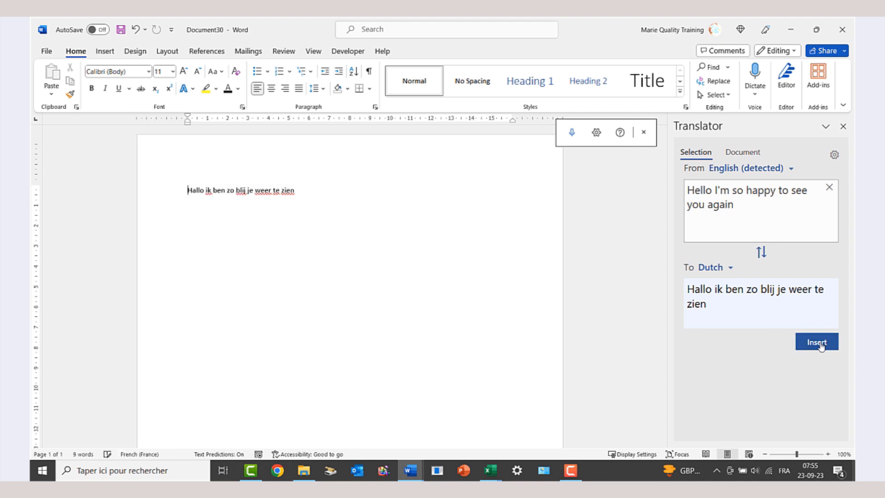